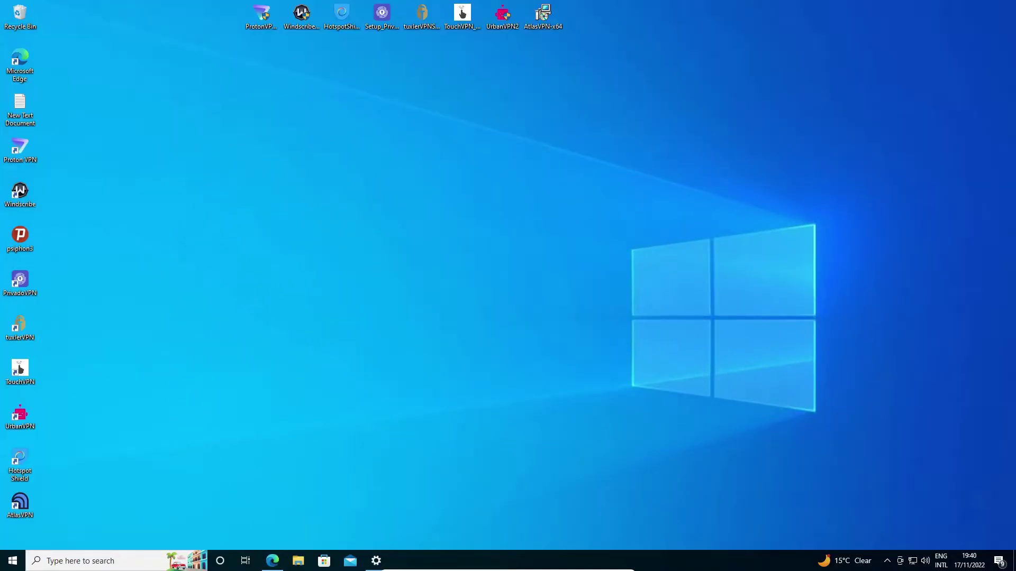
Bring up the DiscoverAbhi Epson L3110 article in Edge and scroll to its 64bit download links
{"action": "left_click", "coordinate": [273, 561]}
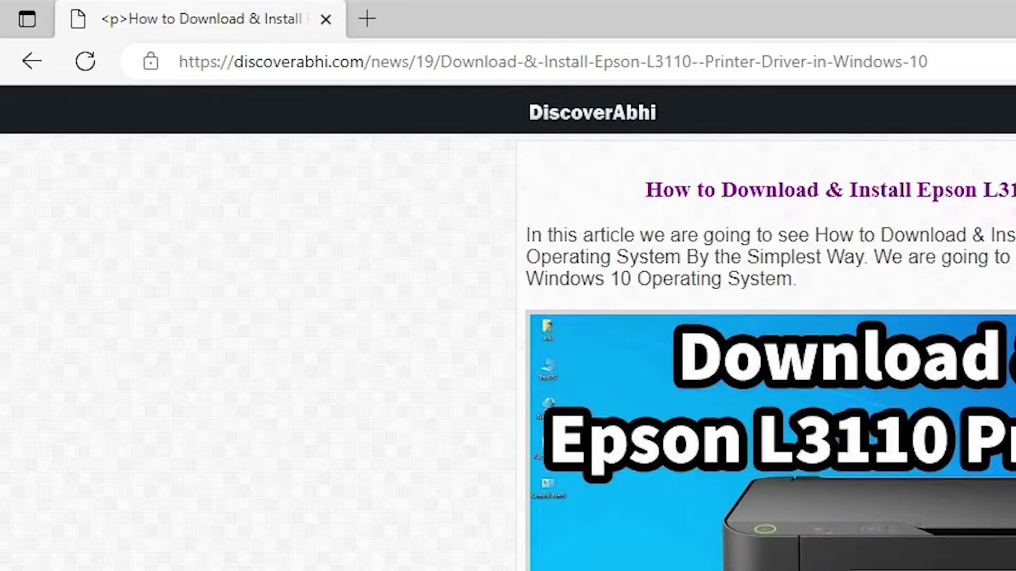
{"action": "left_click_drag", "start_coordinate": [311, 62], "coordinate": [841, 34]}
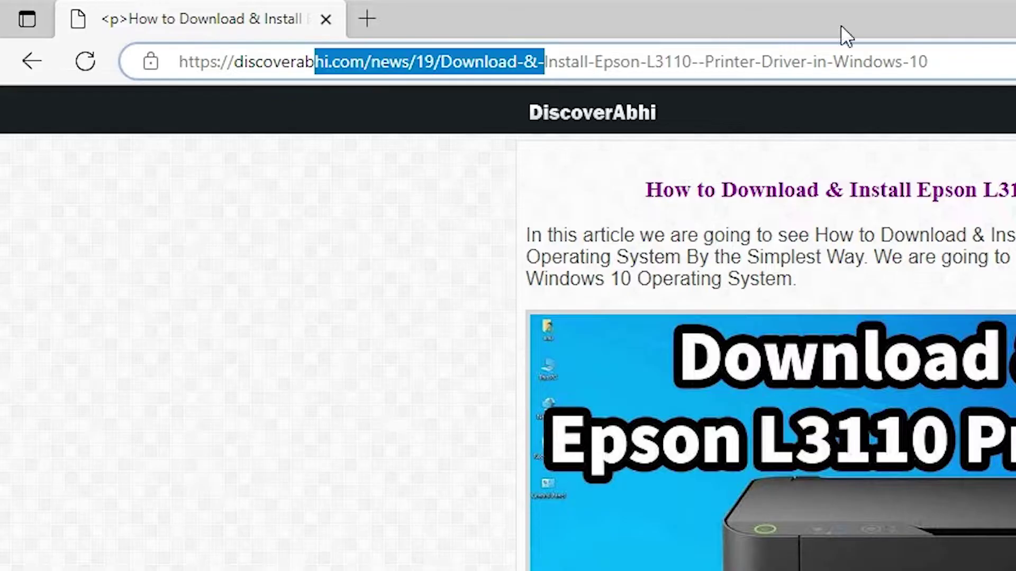
{"action": "left_click", "coordinate": [973, 55]}
{"action": "left_click_drag", "start_coordinate": [974, 55], "coordinate": [170, 53]}
{"action": "left_click", "coordinate": [310, 499]}
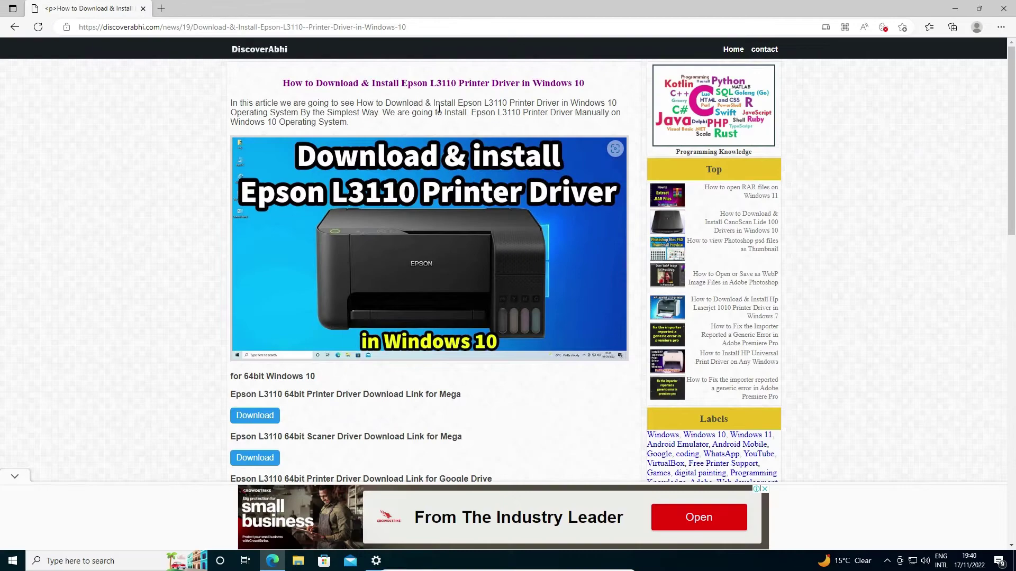
{"action": "scroll", "coordinate": [369, 337], "scroll_direction": "down", "scroll_amount": 3}
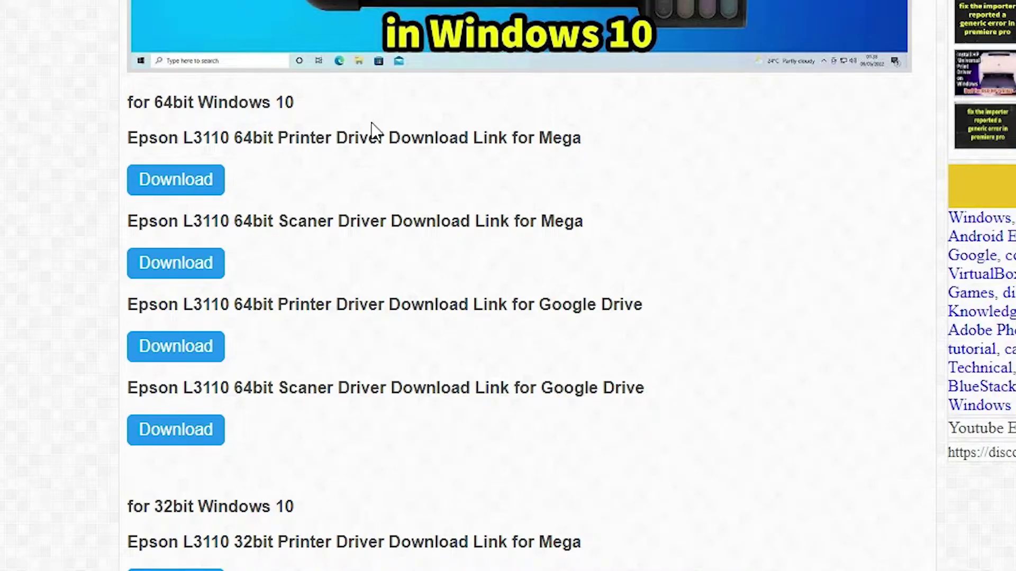
Download the Epson L3110 64bit printer driver and 64bit scanner driver from their MEGA links
{"action": "left_click", "coordinate": [195, 191]}
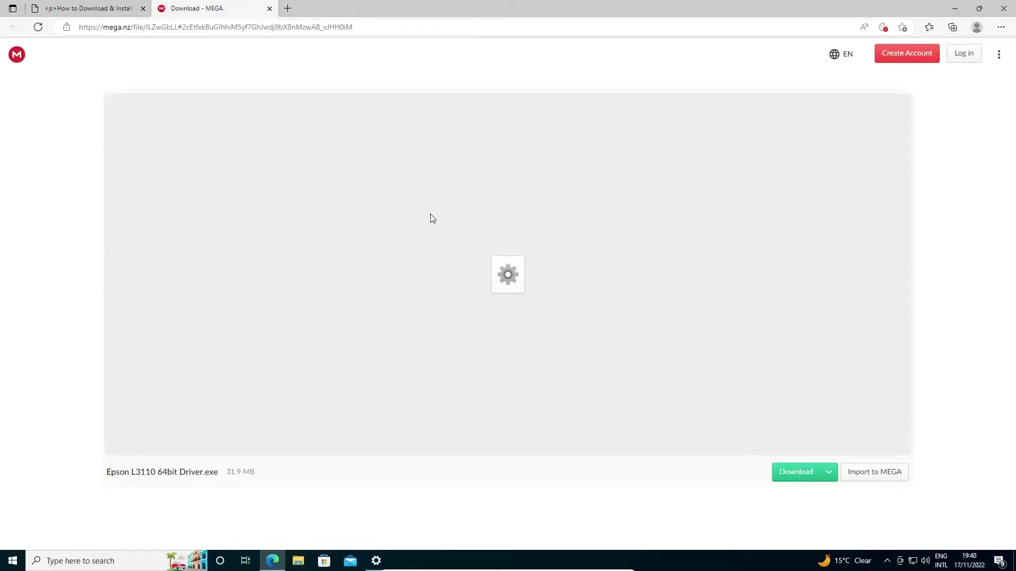
{"action": "left_click", "coordinate": [799, 483]}
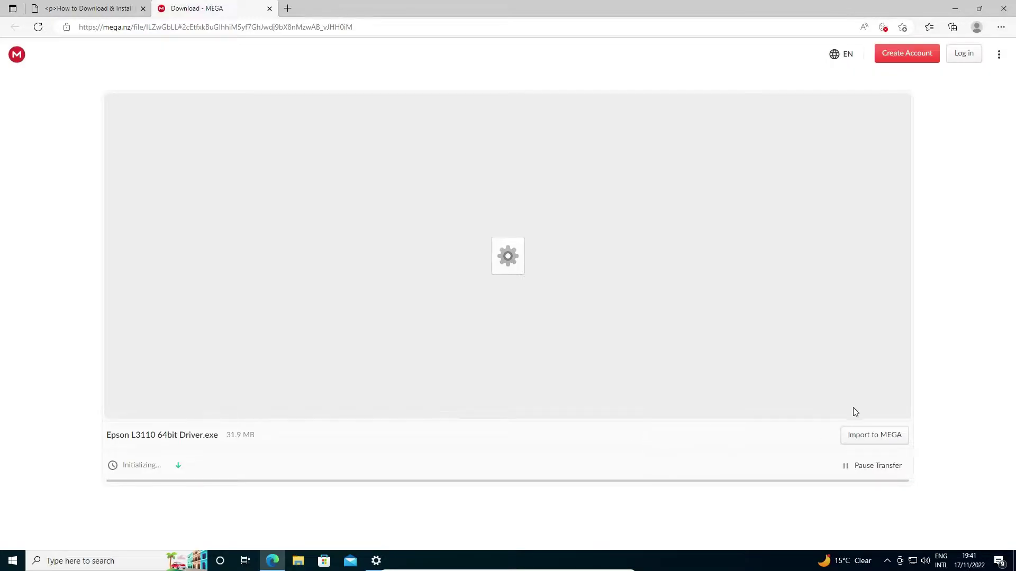
{"action": "left_click", "coordinate": [71, 9]}
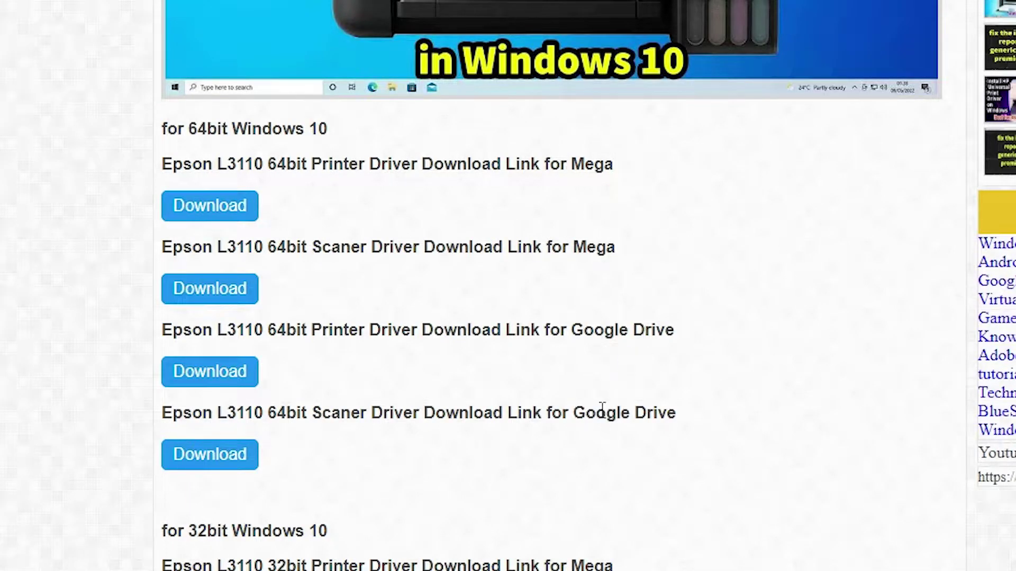
{"action": "left_click", "coordinate": [204, 290]}
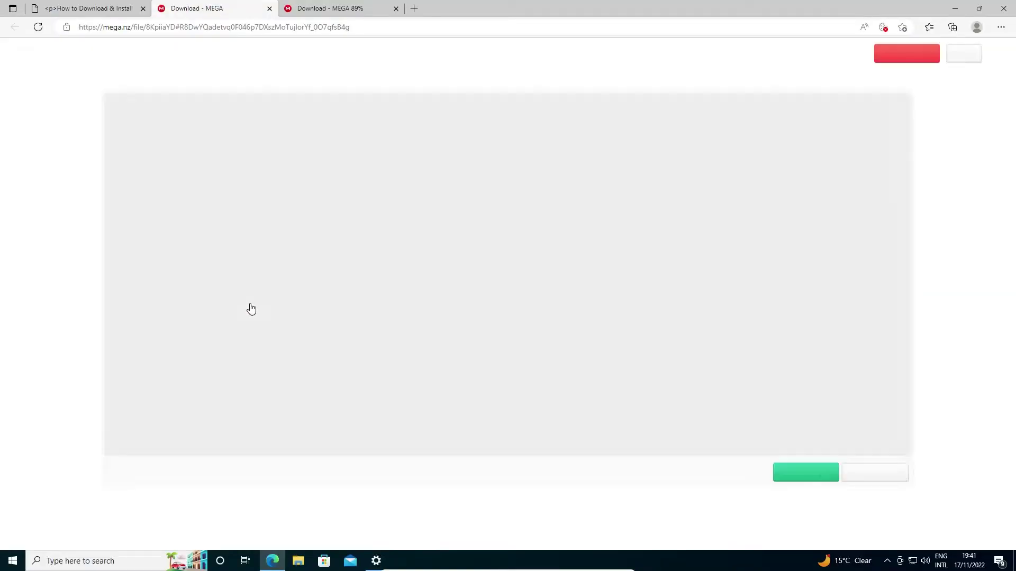
{"action": "left_click", "coordinate": [787, 475]}
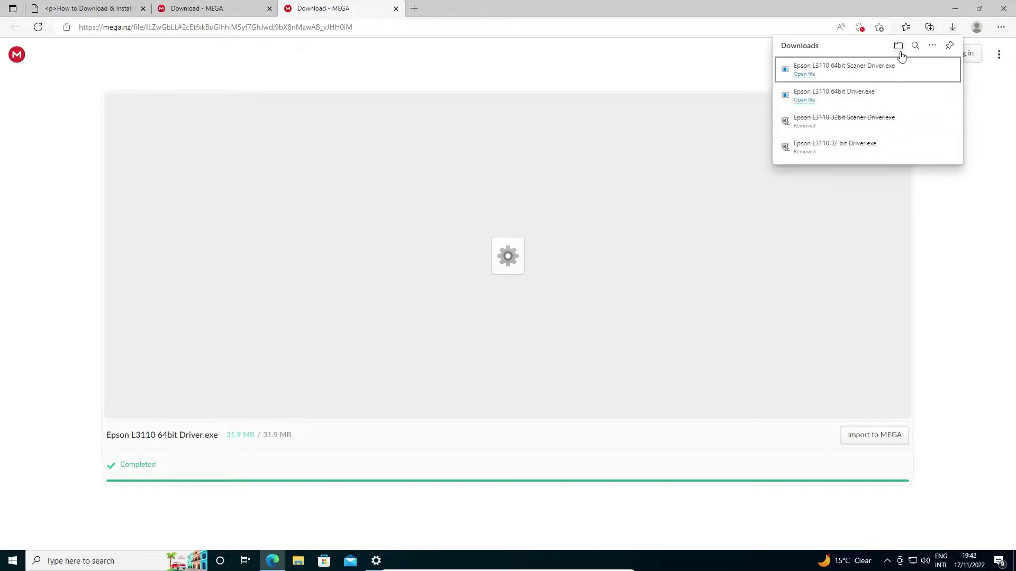
Move both Epson L3110 64bit installers from Downloads to the desktop and run the printer driver installer
{"action": "left_click", "coordinate": [899, 47]}
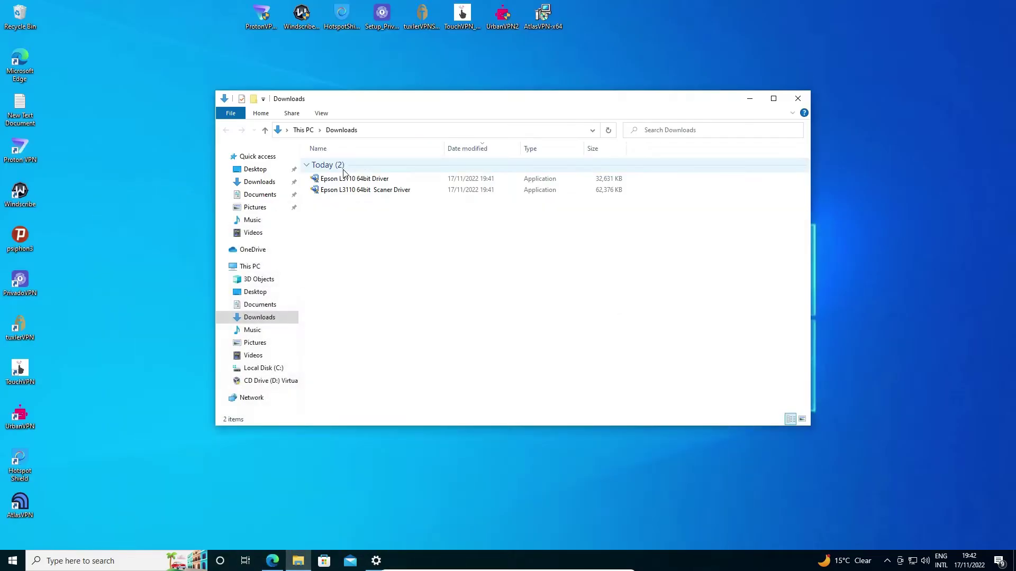
{"action": "left_click_drag", "start_coordinate": [419, 242], "coordinate": [153, 264]}
{"action": "left_click", "coordinate": [798, 98]}
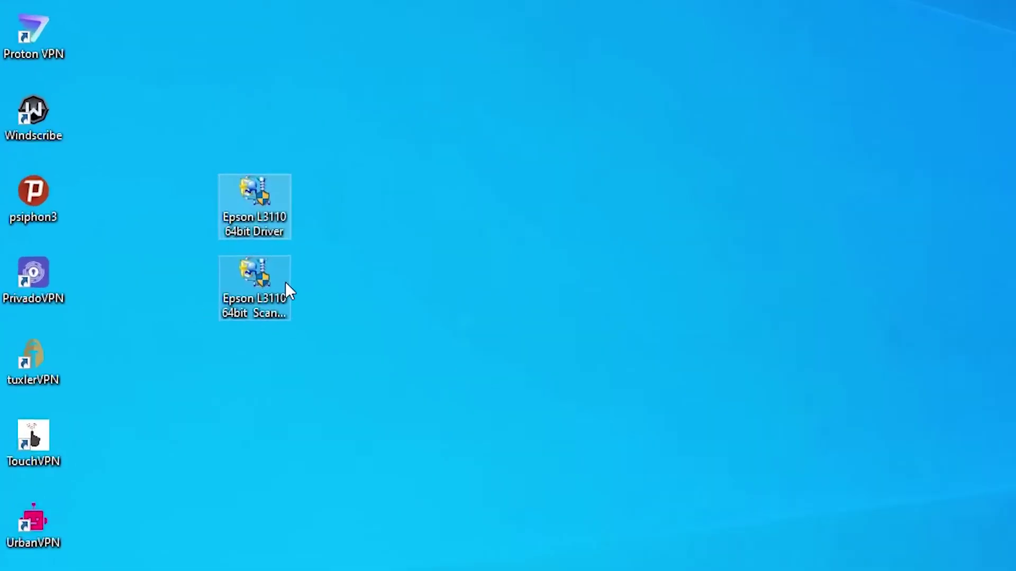
{"action": "left_click_drag", "start_coordinate": [286, 284], "coordinate": [563, 217]}
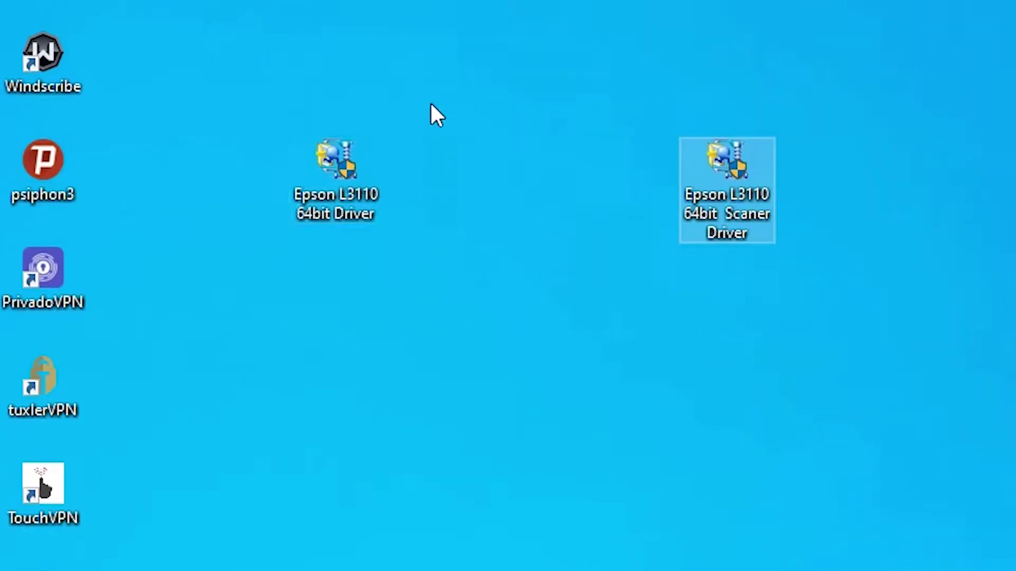
{"action": "left_click_drag", "start_coordinate": [319, 166], "coordinate": [515, 174]}
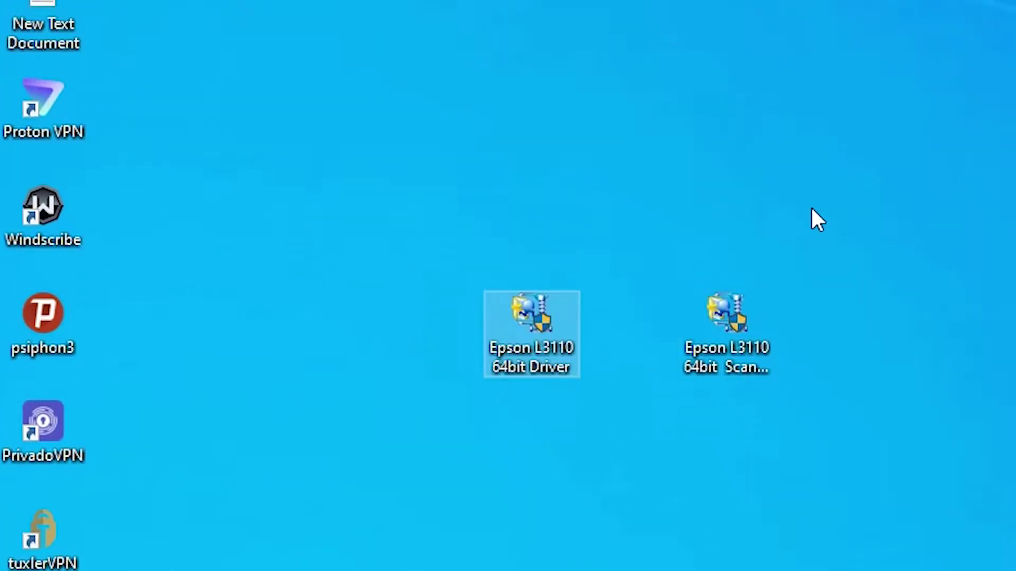
{"action": "left_click", "coordinate": [698, 363]}
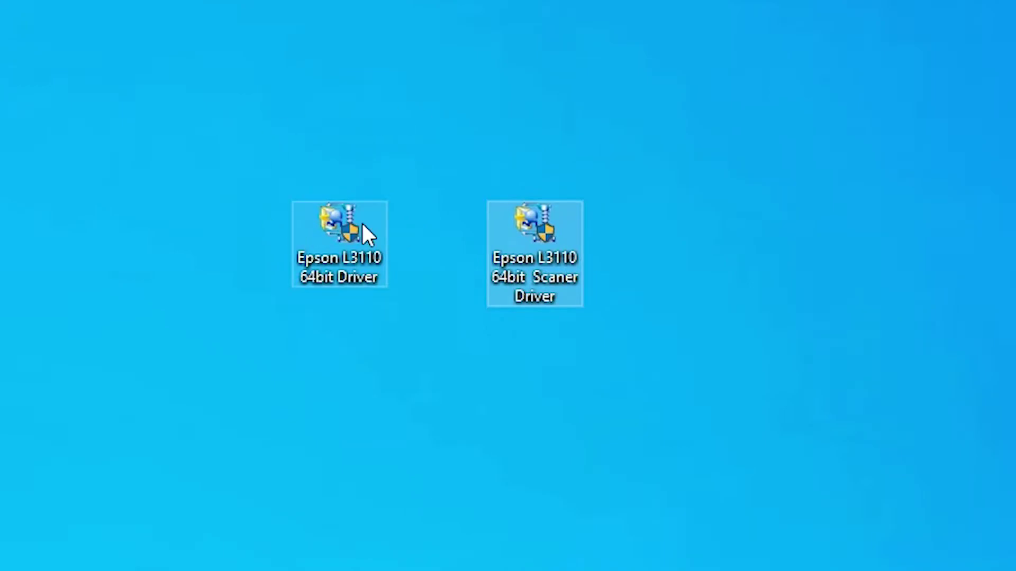
{"action": "double_click", "coordinate": [362, 223]}
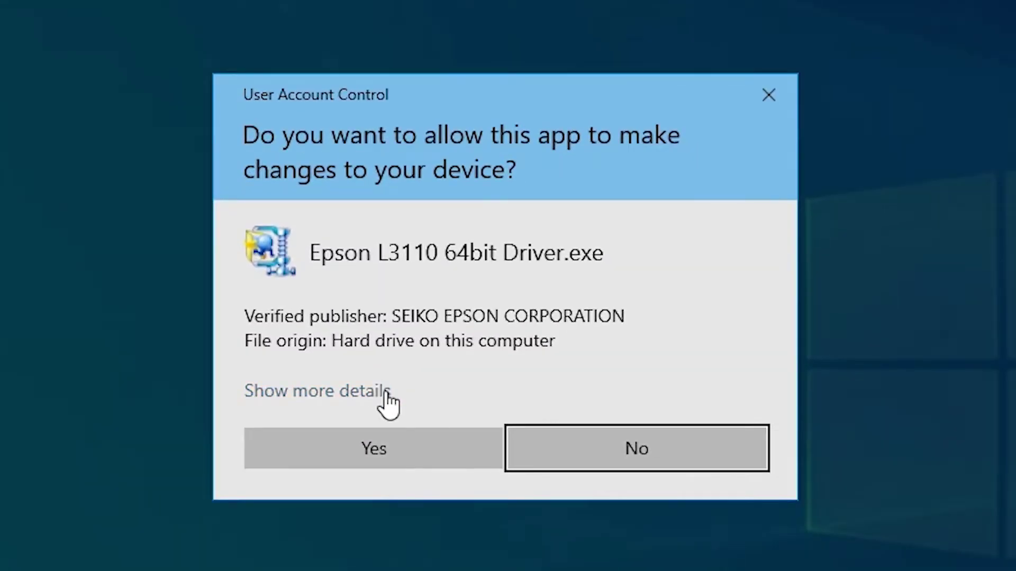
Allow the installer, accept the EPSON L3110 Series model, and keep English (English) as language
{"action": "left_click", "coordinate": [935, 496]}
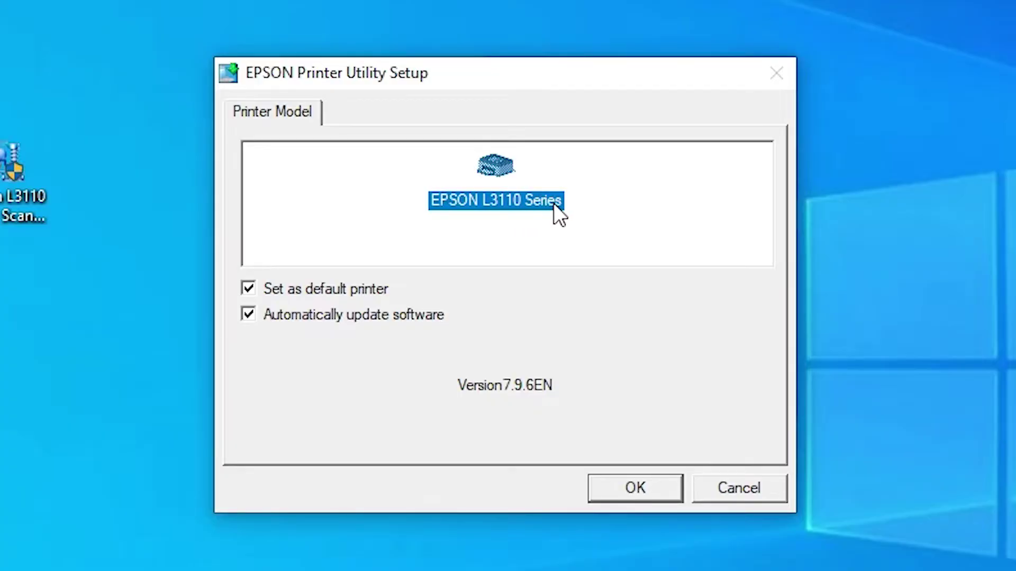
{"action": "left_click", "coordinate": [634, 493]}
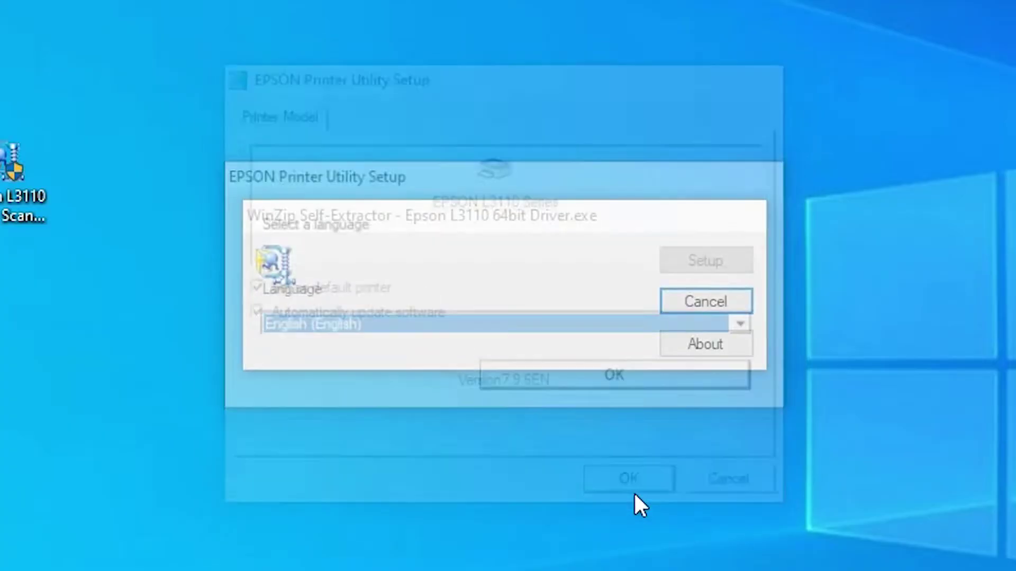
{"action": "left_click", "coordinate": [750, 325]}
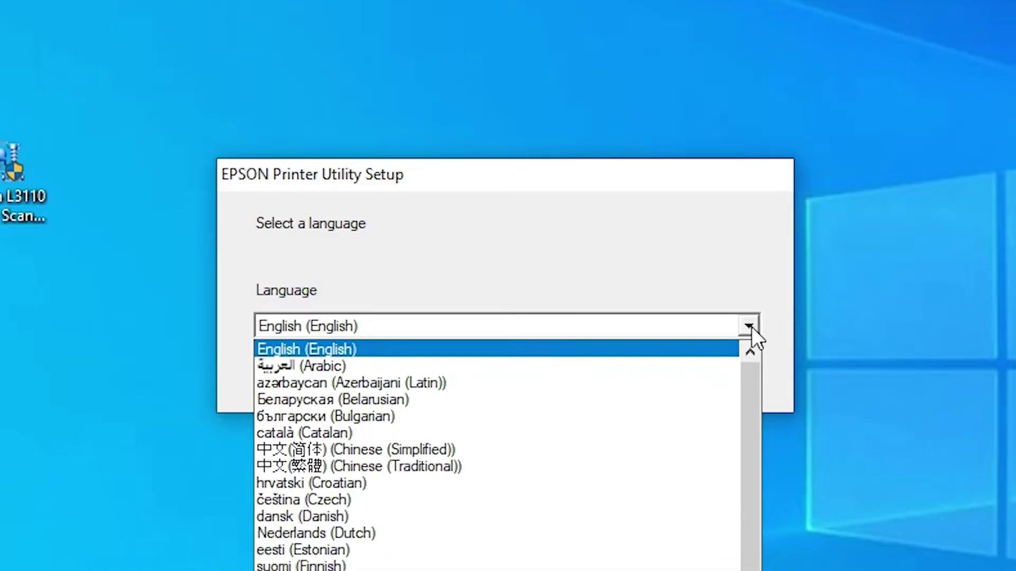
{"action": "left_click", "coordinate": [710, 231]}
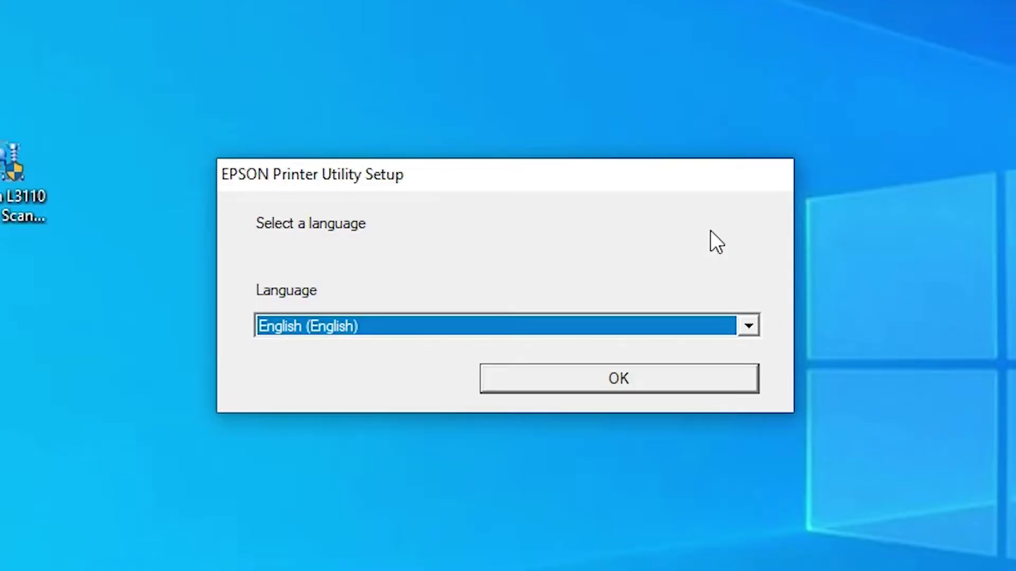
Confirm English, then agree to the Epson licence agreement and continue the driver setup
{"action": "left_click", "coordinate": [573, 380]}
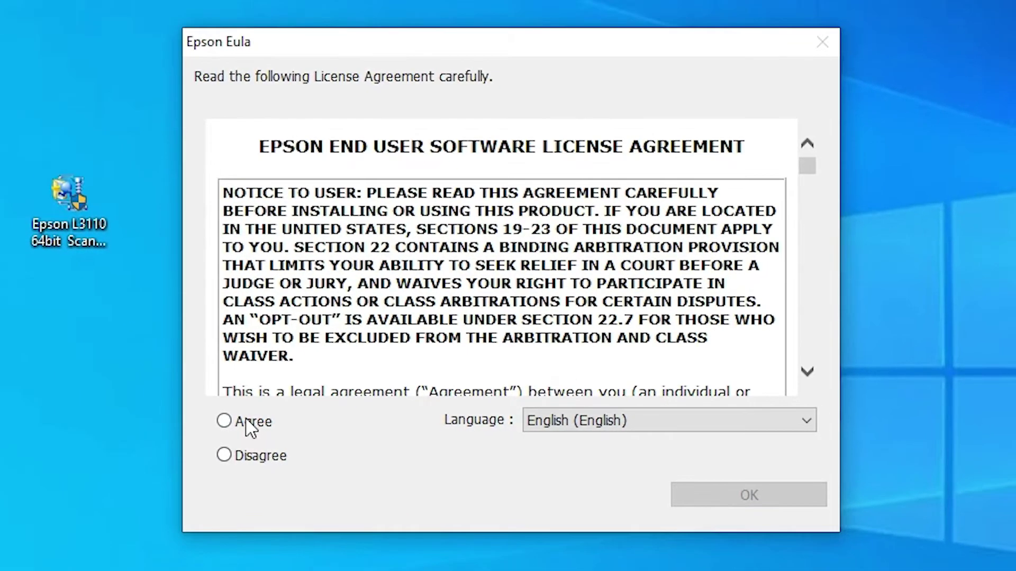
{"action": "left_click", "coordinate": [249, 426]}
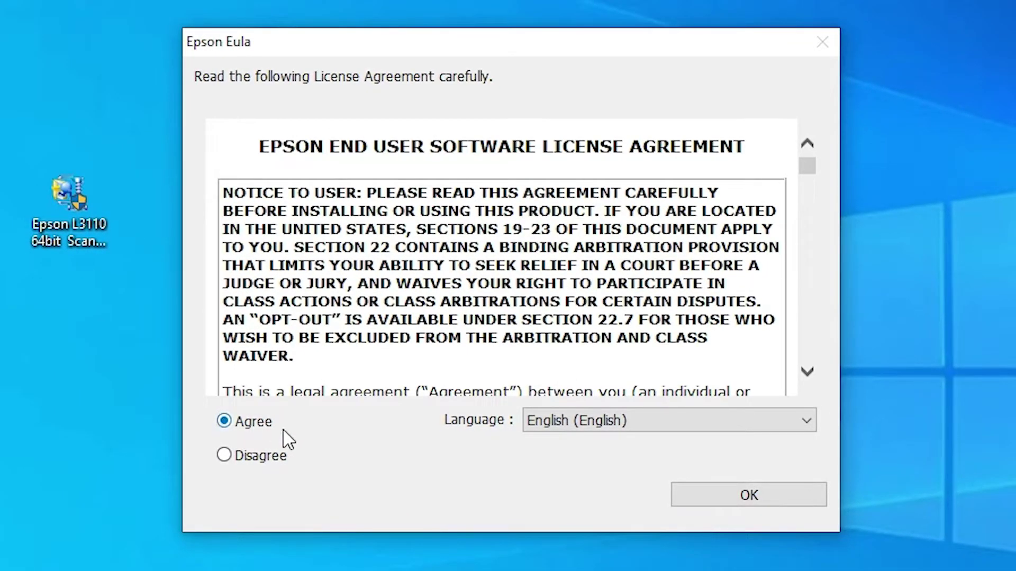
{"action": "left_click_drag", "start_coordinate": [807, 165], "coordinate": [821, 433]}
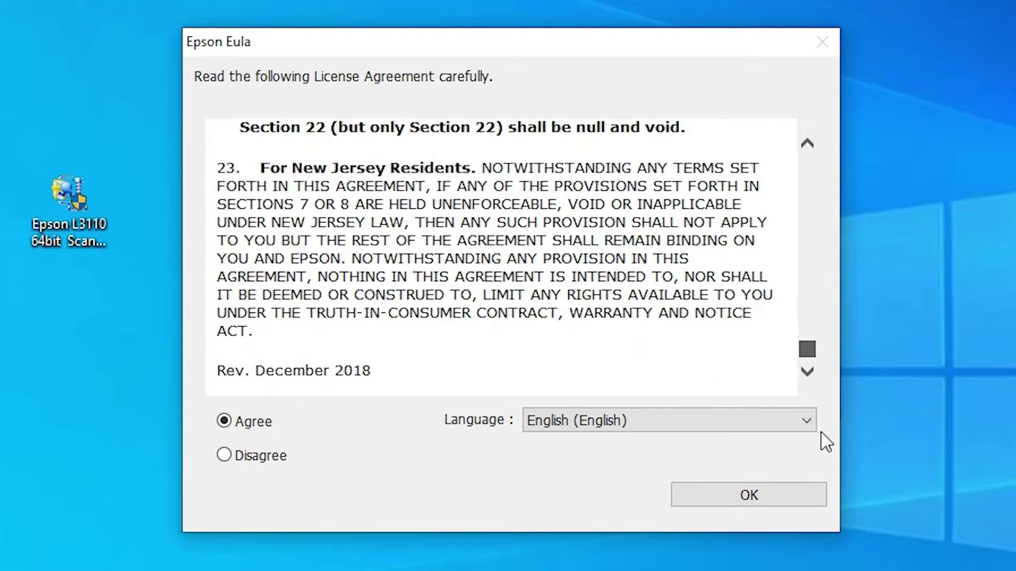
{"action": "left_click", "coordinate": [777, 495]}
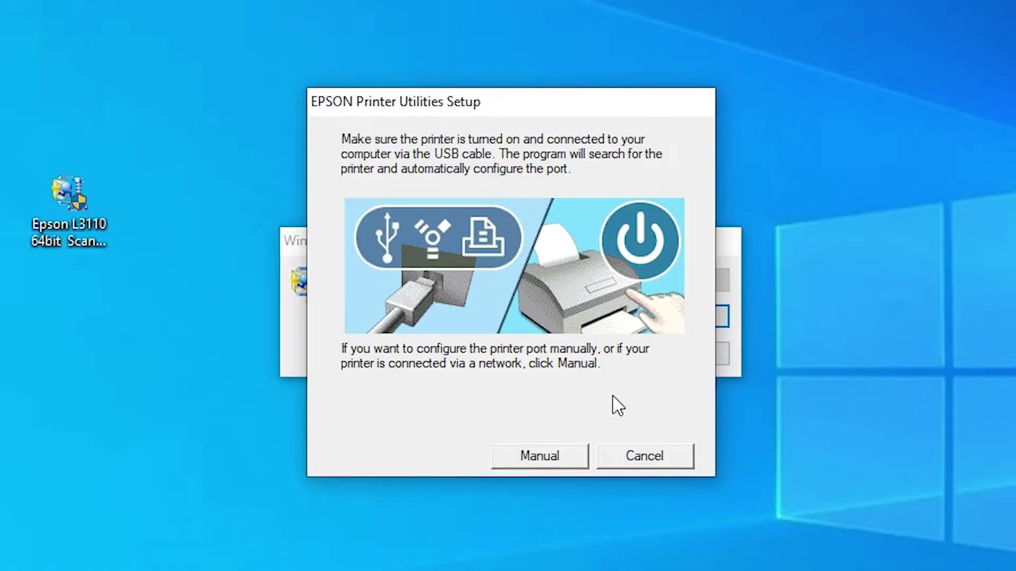
Assign the printer manually to the USB001 (Local Port) and close the completed setup windows
{"action": "left_click", "coordinate": [539, 459]}
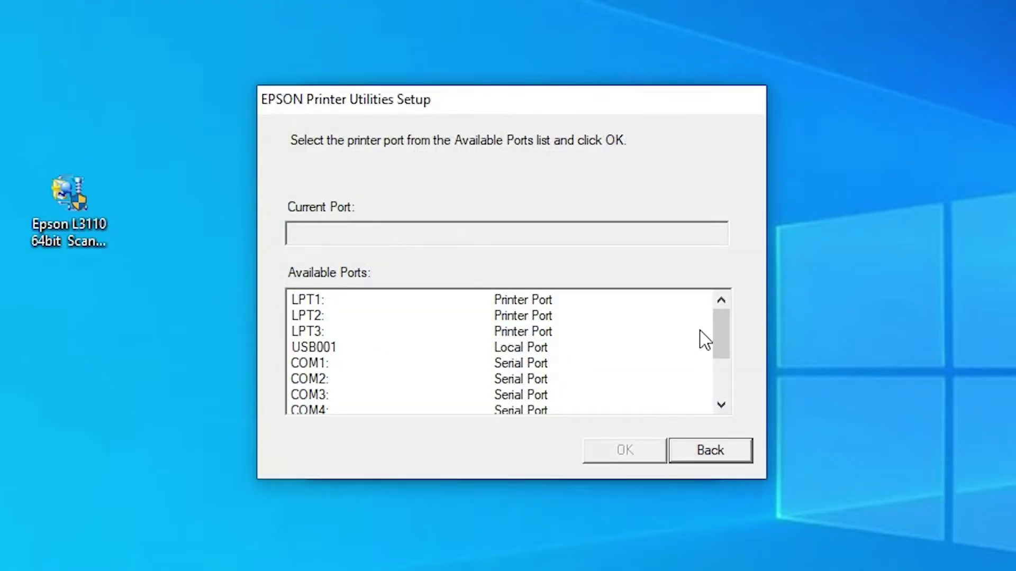
{"action": "left_click_drag", "start_coordinate": [716, 336], "coordinate": [743, 395]}
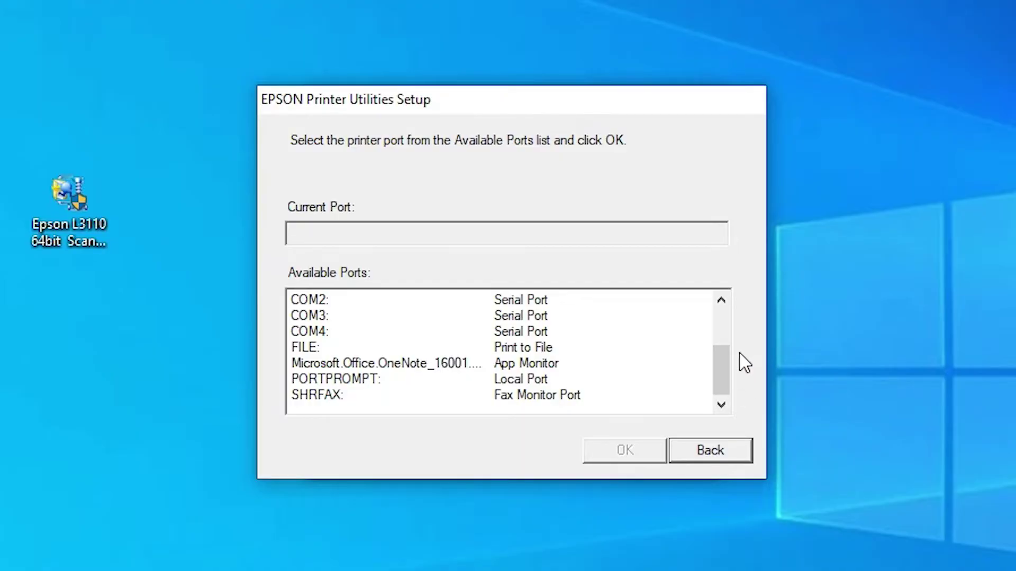
{"action": "left_click_drag", "start_coordinate": [721, 376], "coordinate": [594, 358]}
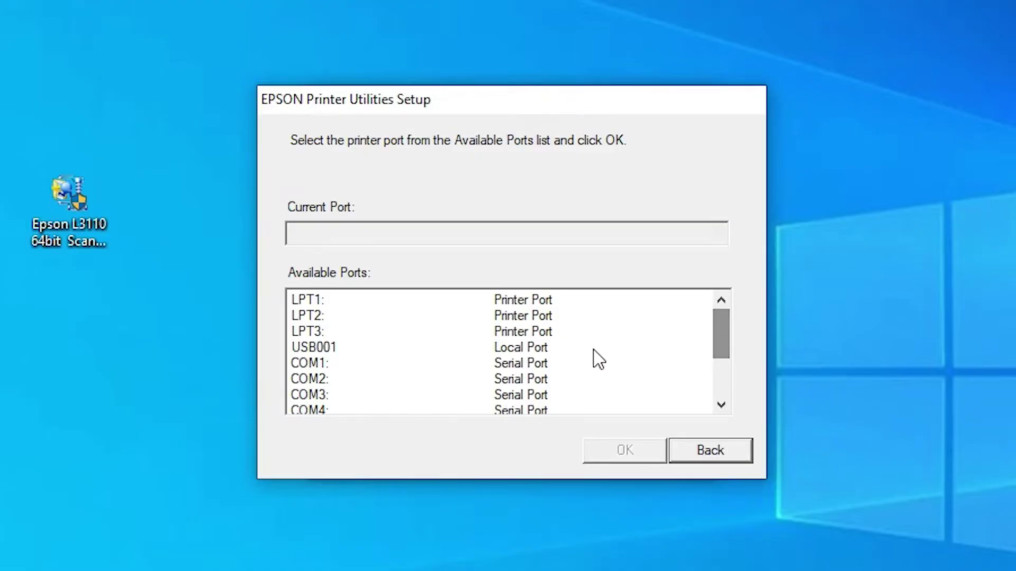
{"action": "left_click", "coordinate": [326, 347]}
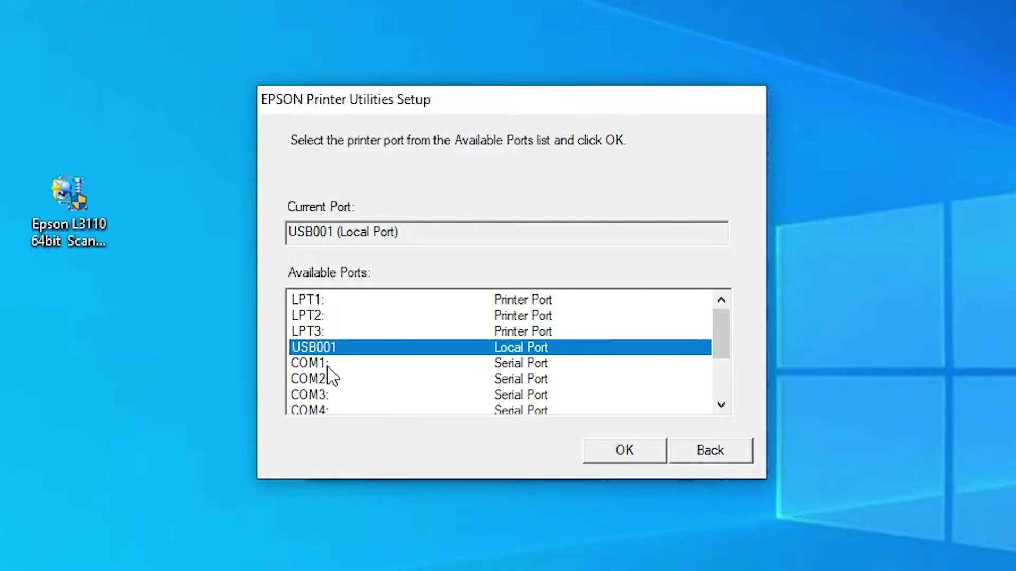
{"action": "left_click", "coordinate": [630, 451]}
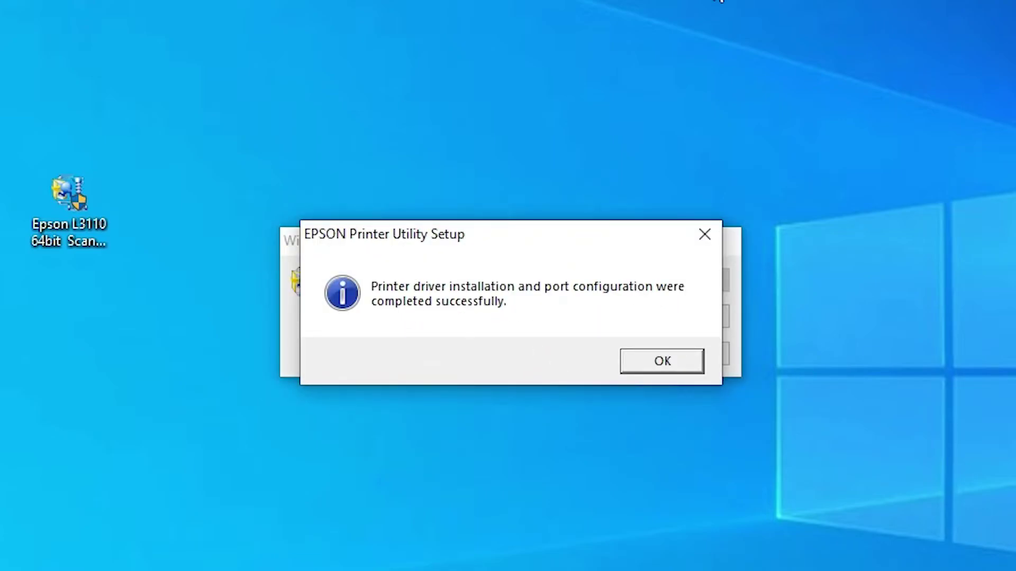
{"action": "left_click", "coordinate": [662, 362]}
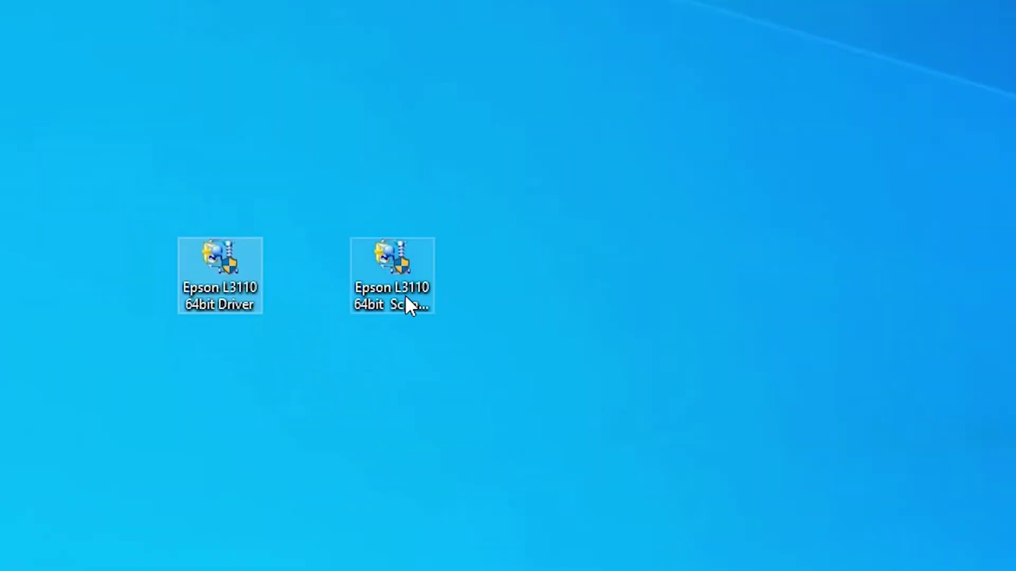
{"action": "left_click", "coordinate": [418, 297]}
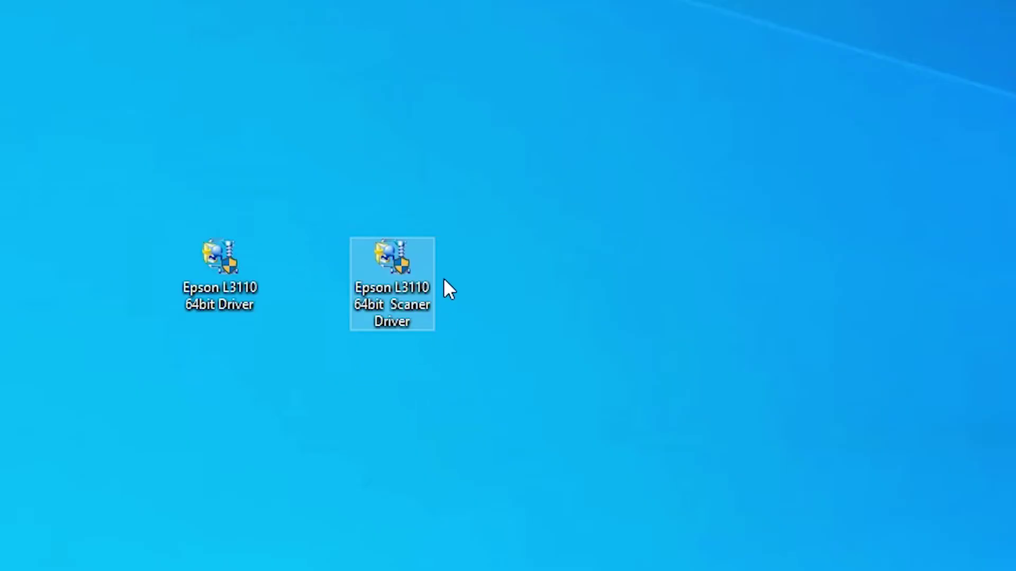
Run the Epson L3110 64bit Scaner Driver installer, accept its licence, and finish the Epson Scan 2 install
{"action": "double_click", "coordinate": [408, 286]}
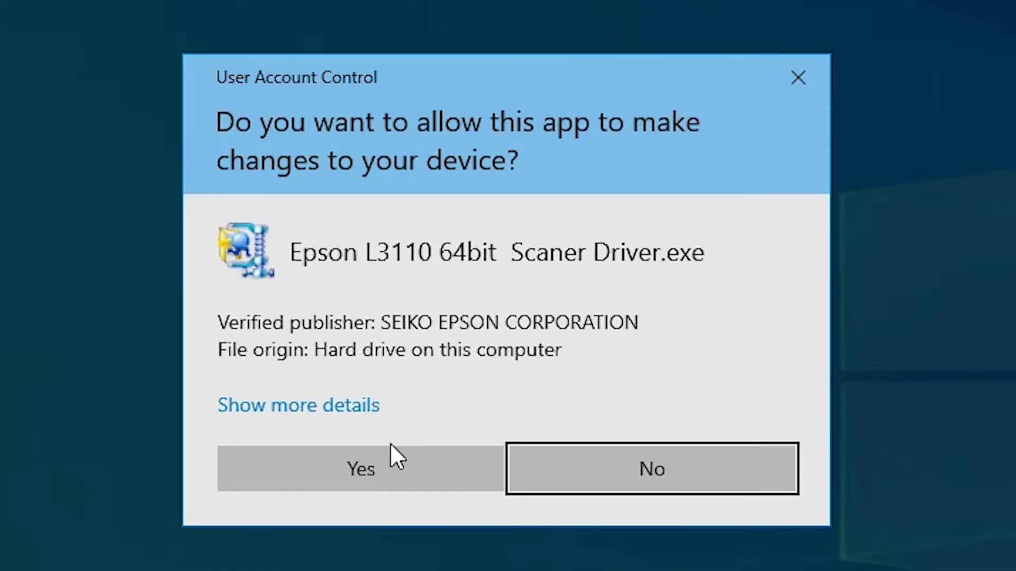
{"action": "left_click", "coordinate": [386, 449]}
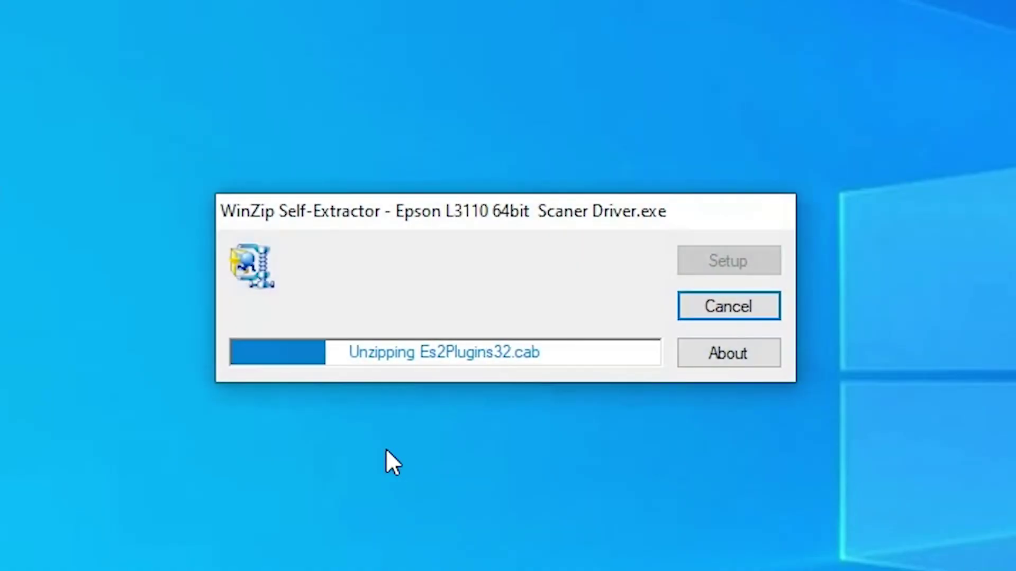
{"action": "left_click", "coordinate": [699, 418]}
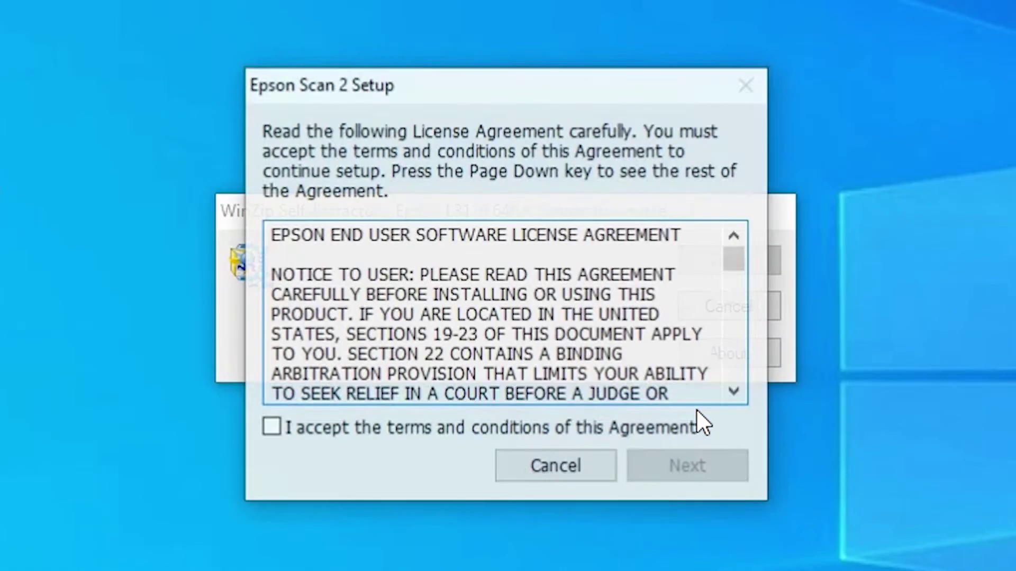
{"action": "left_click", "coordinate": [409, 429]}
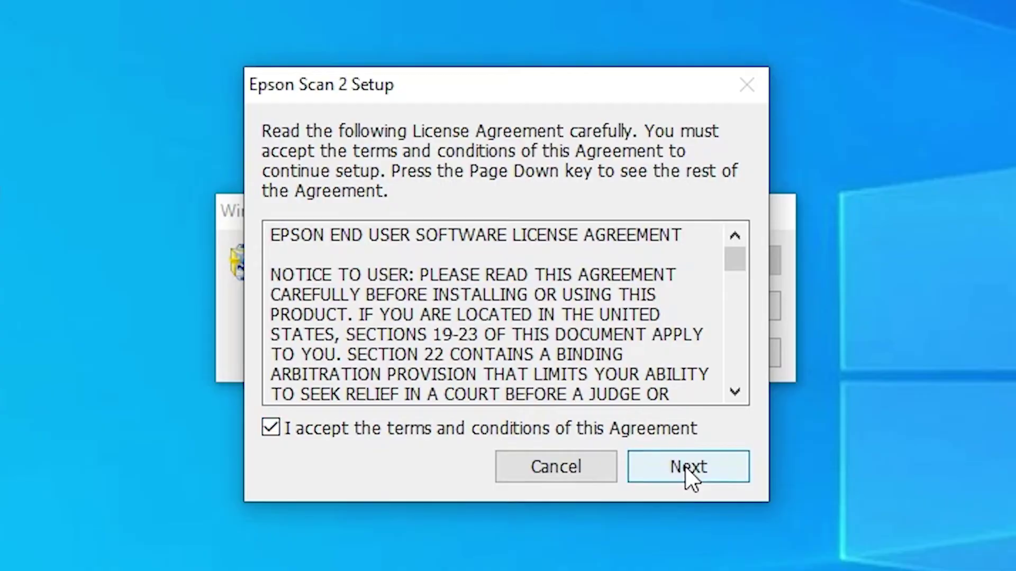
{"action": "left_click", "coordinate": [687, 474]}
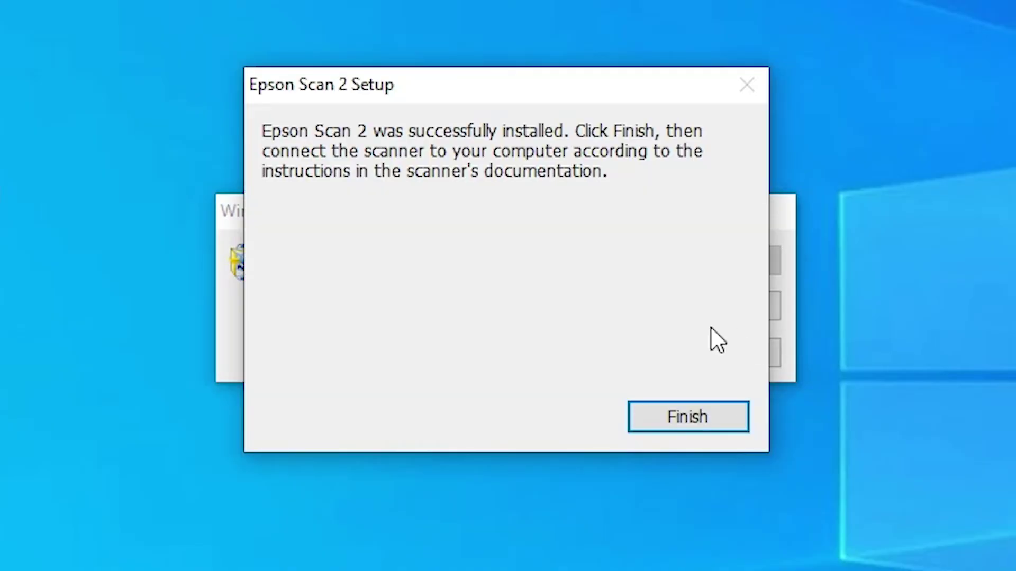
{"action": "left_click", "coordinate": [681, 418]}
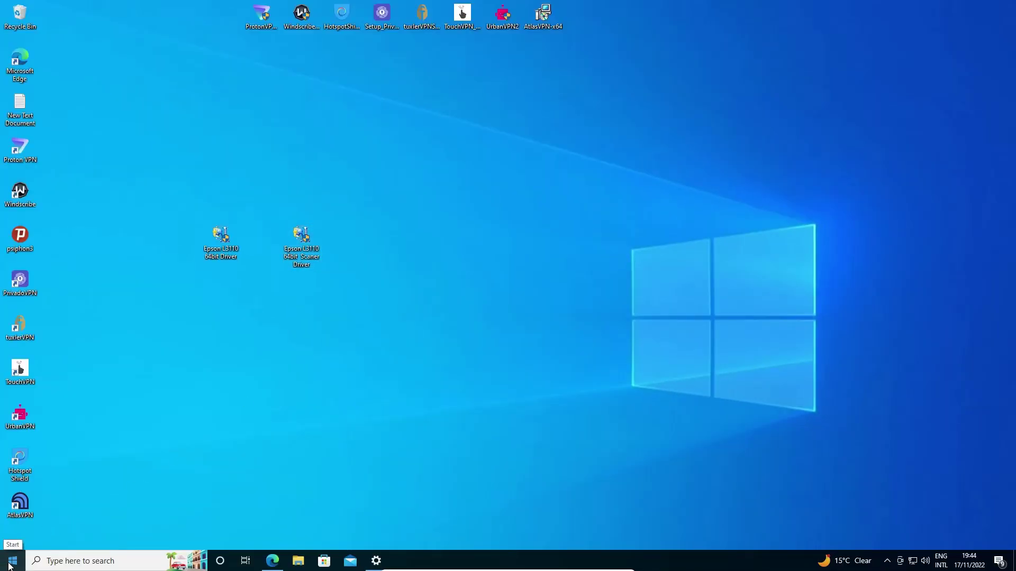
{"action": "left_click", "coordinate": [8, 564]}
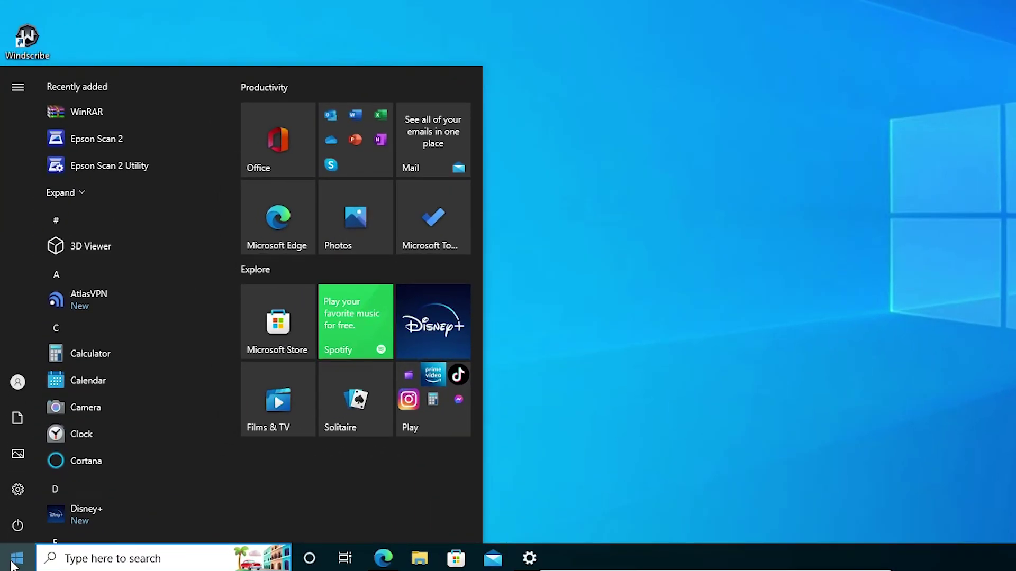
{"action": "type", "text": "c"}
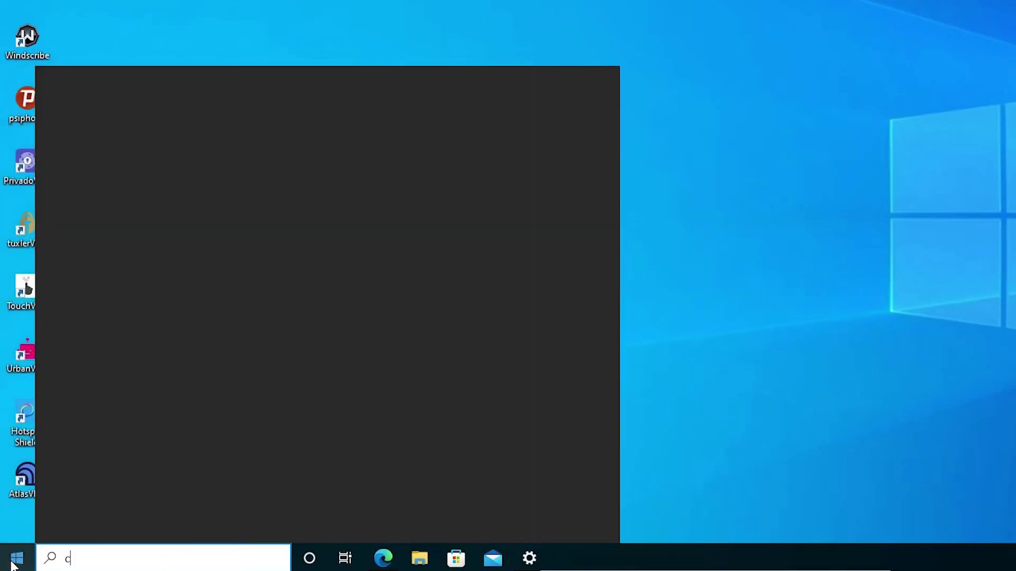
{"action": "type", "text": "on"}
{"action": "left_click", "coordinate": [125, 144]}
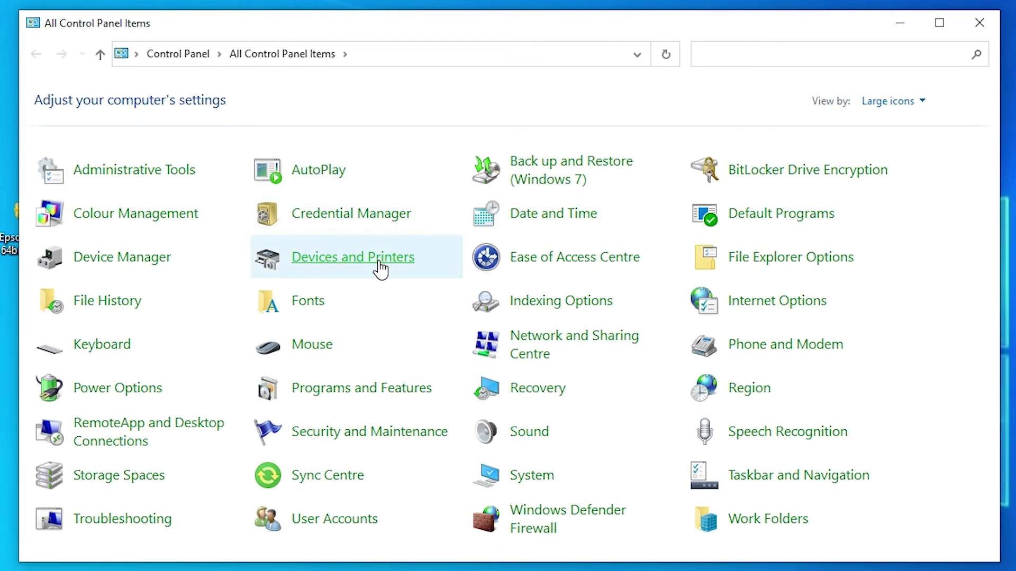
{"action": "left_click", "coordinate": [380, 269]}
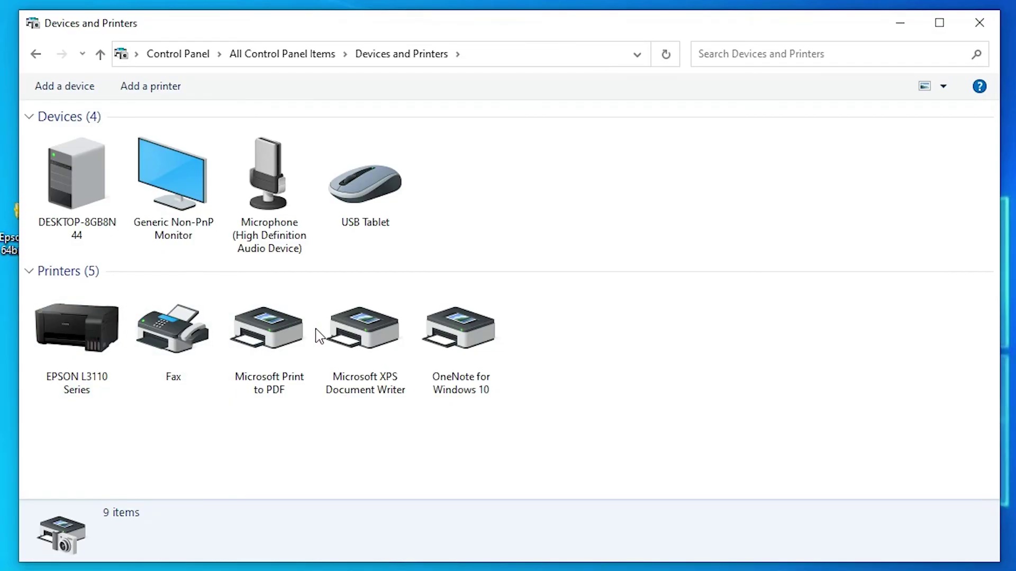
{"action": "left_click", "coordinate": [980, 22]}
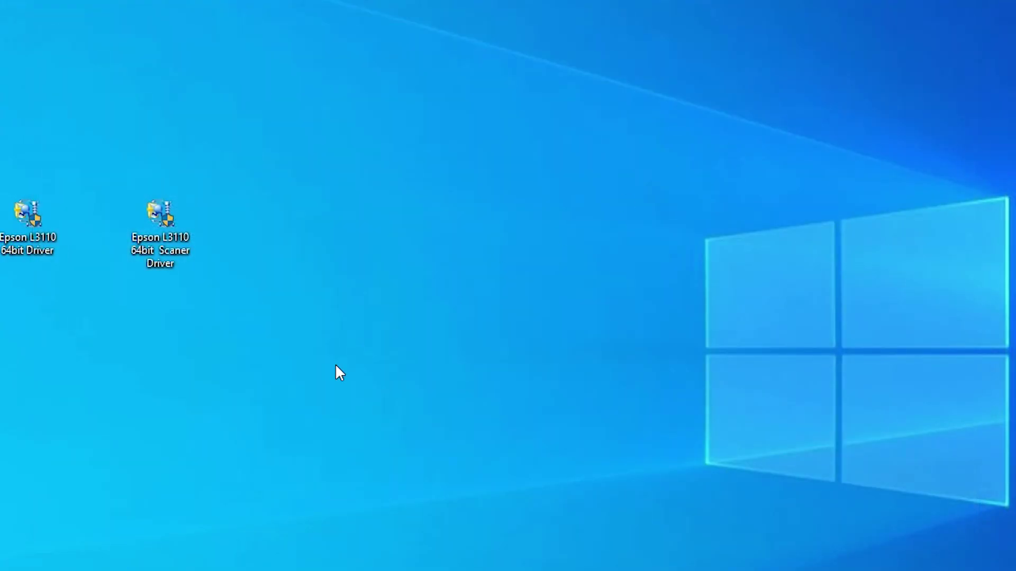